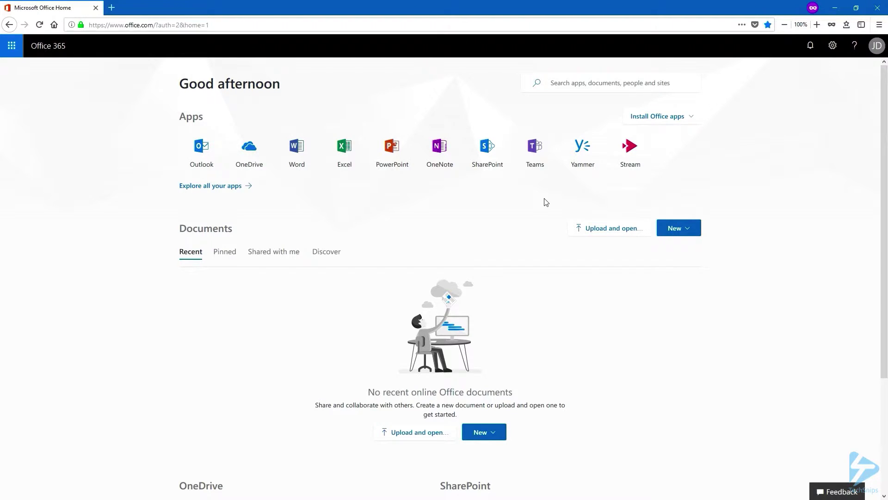
Launch Stream from the Office 365 home page and open its Create menu
left_click(636, 165)
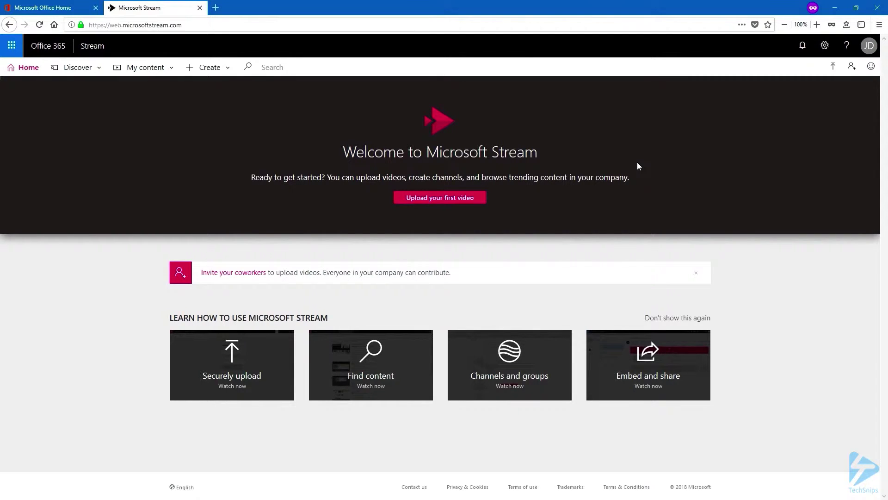
left_click(227, 68)
Create the companywide 'Company Events' channel described as 'videos from past events #companyevents'
left_click(221, 138)
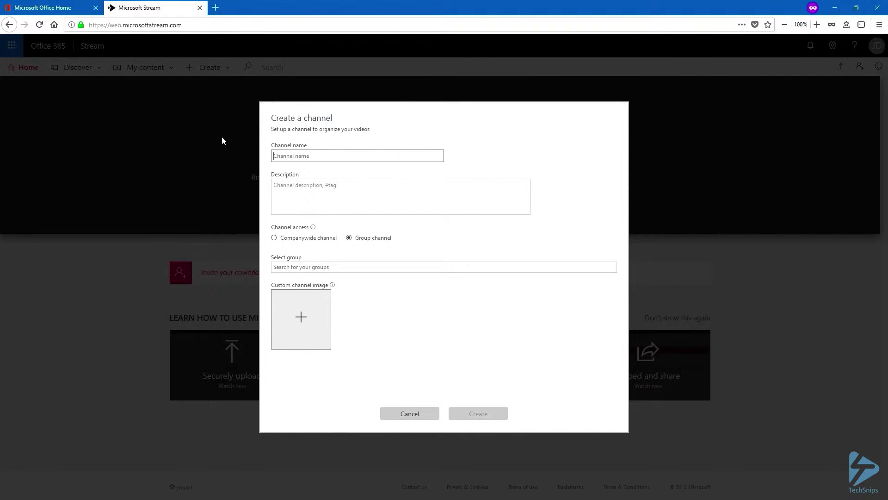
type("Company Events")
left_click(382, 200)
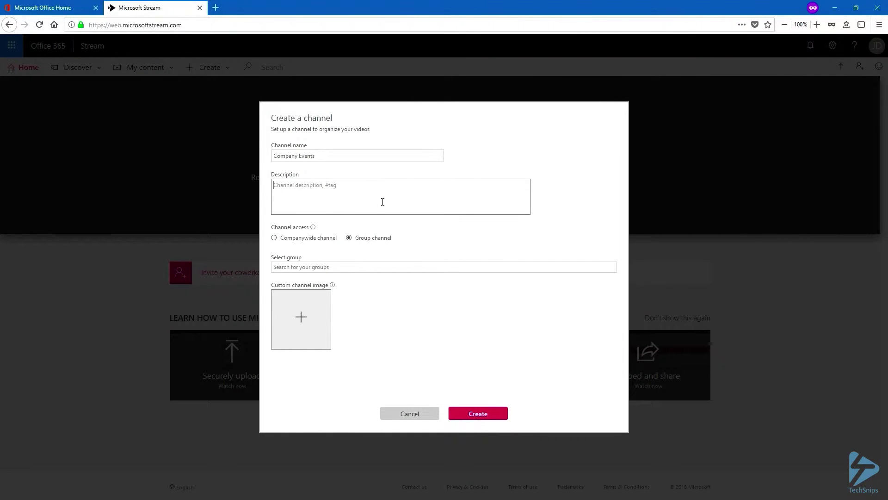
type("Videos from past events #companyevents")
left_click(273, 238)
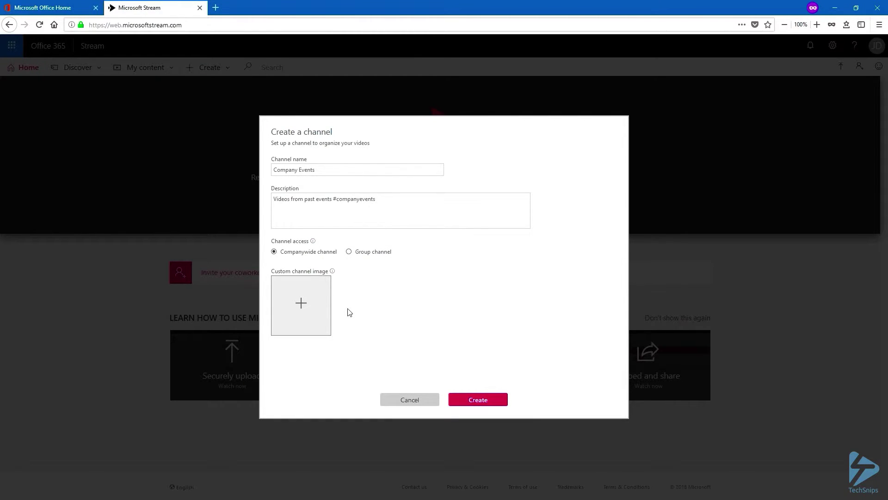
left_click(489, 400)
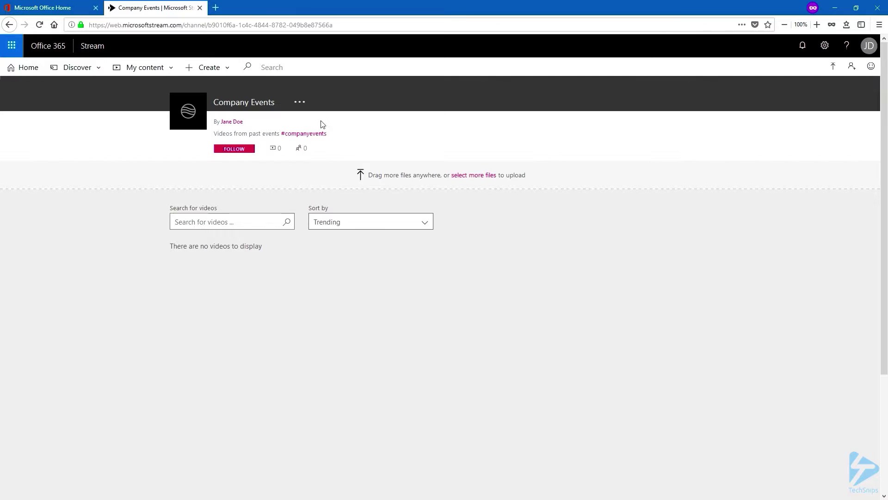
Check the Company Events channel options, then choose the SharePoint site policies MP4 for upload
left_click(300, 102)
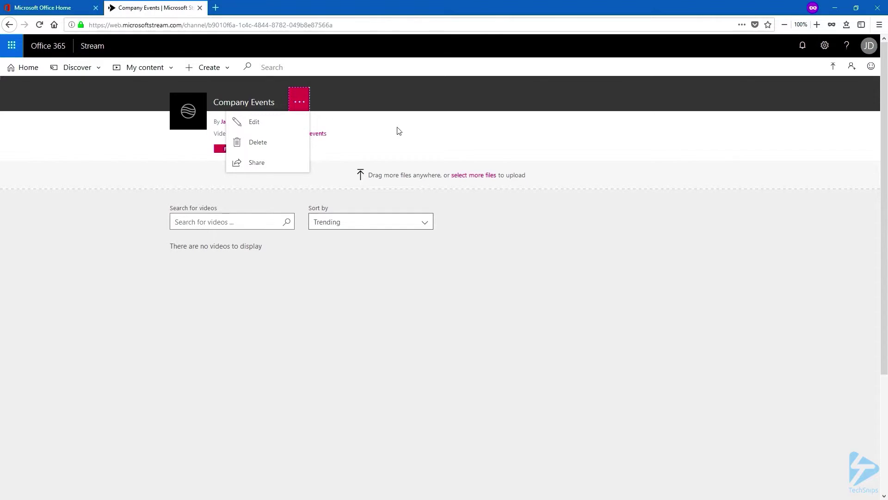
left_click(488, 190)
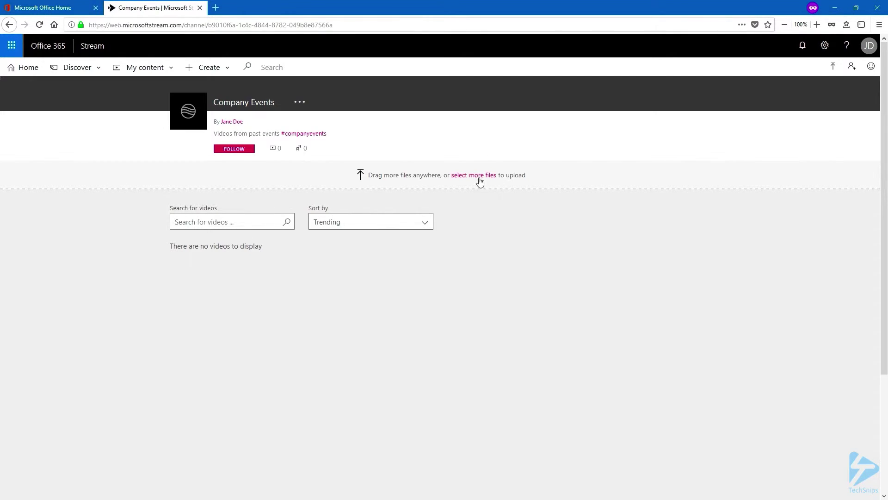
left_click(477, 175)
Upload 'How to Create Site Policies in SharePoint.mp4' to the channel
left_click(212, 86)
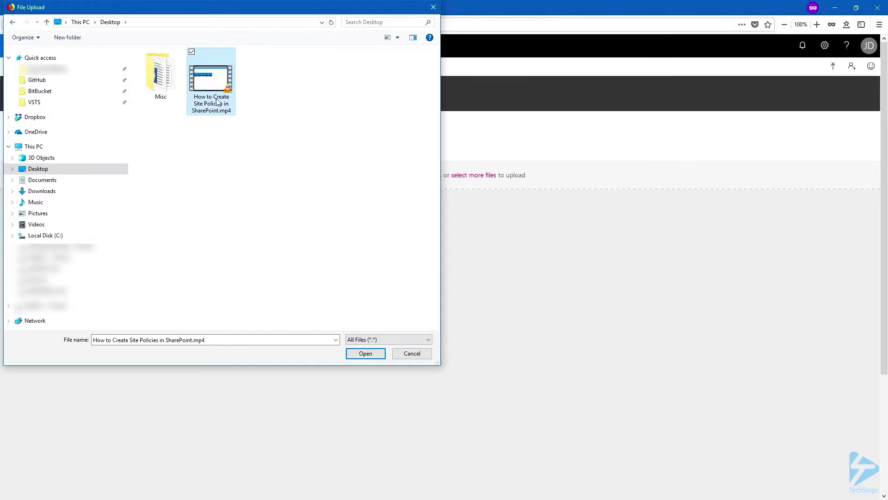
left_click(365, 354)
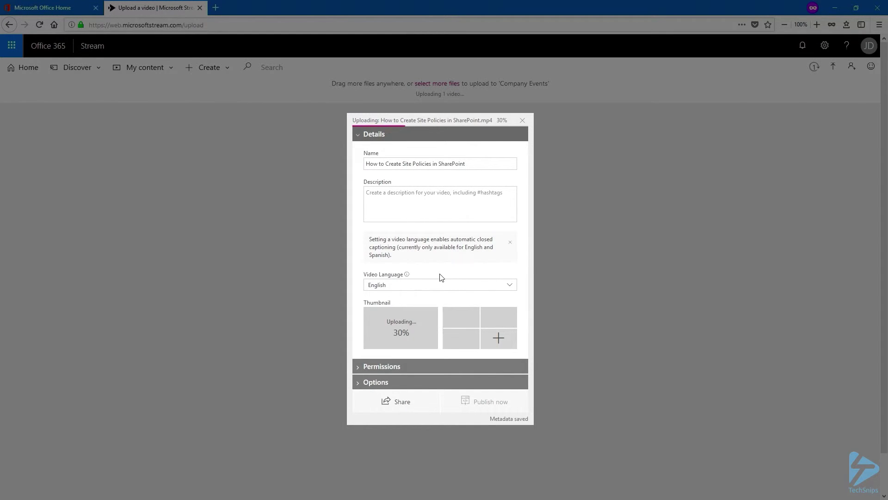
Review the video's permissions, comment and caption options, and name, description and thumbnail details
left_click(425, 367)
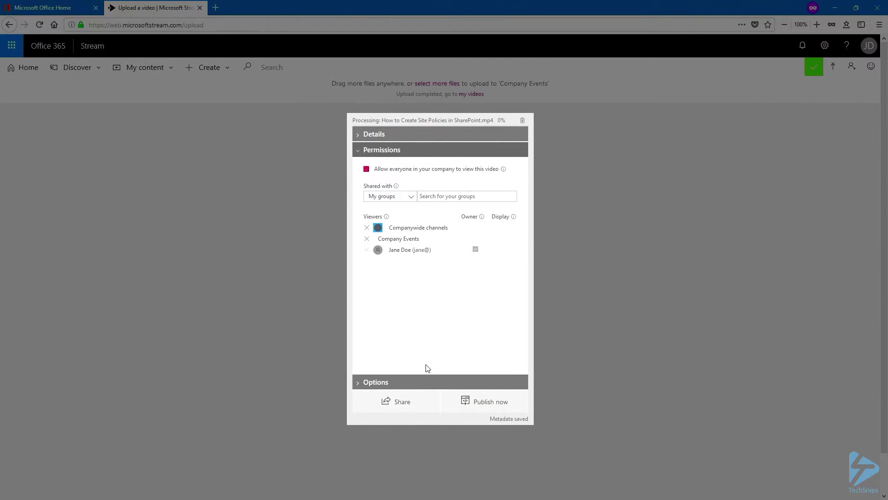
left_click(416, 383)
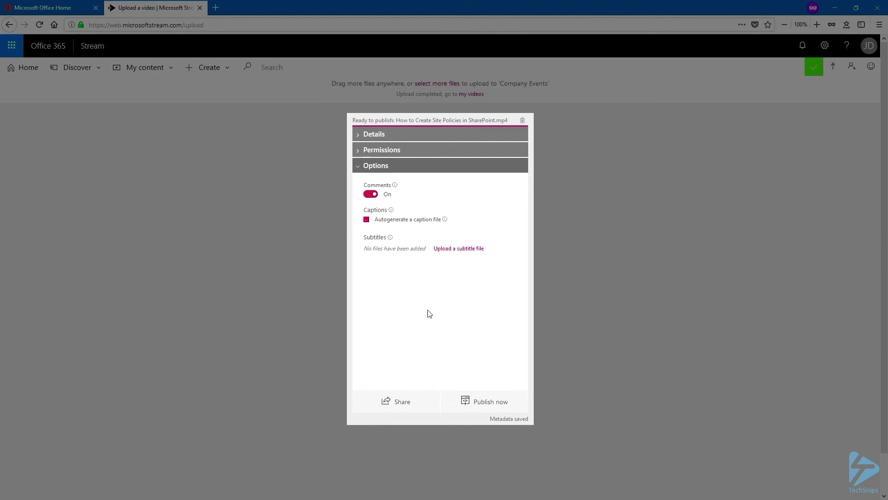
left_click(431, 134)
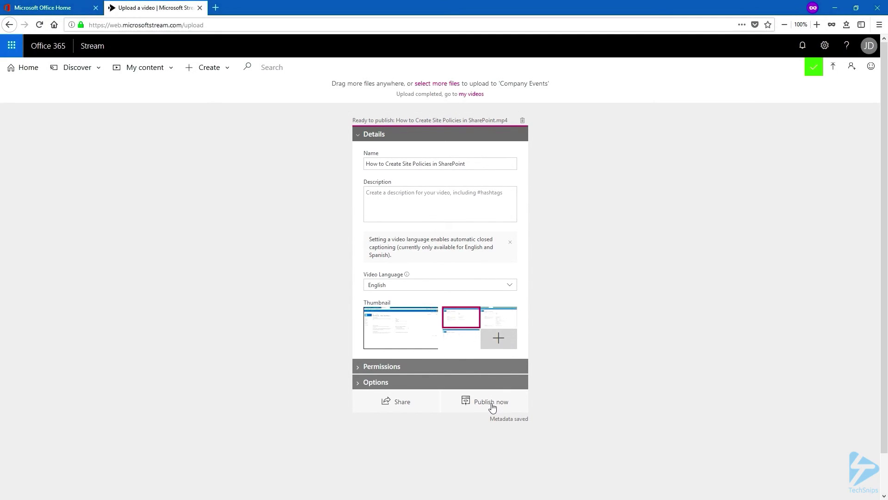
Publish the SharePoint site policies video and go back to the Stream home page
left_click(492, 404)
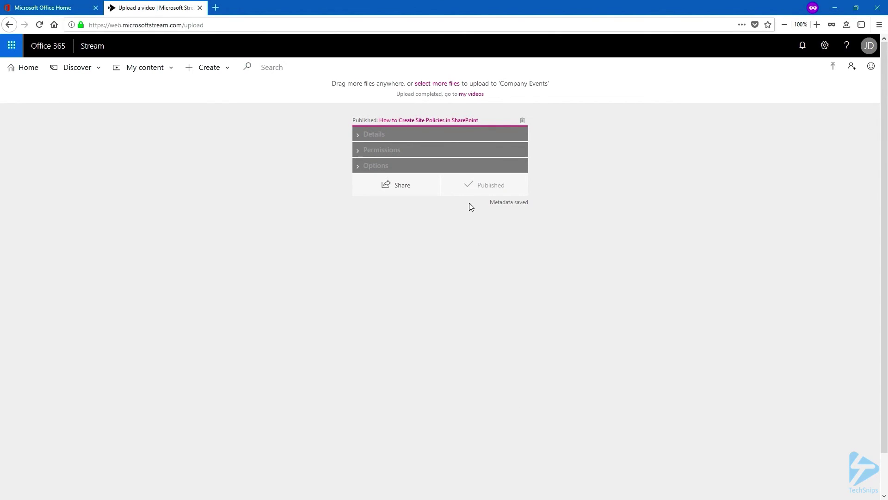
left_click(25, 70)
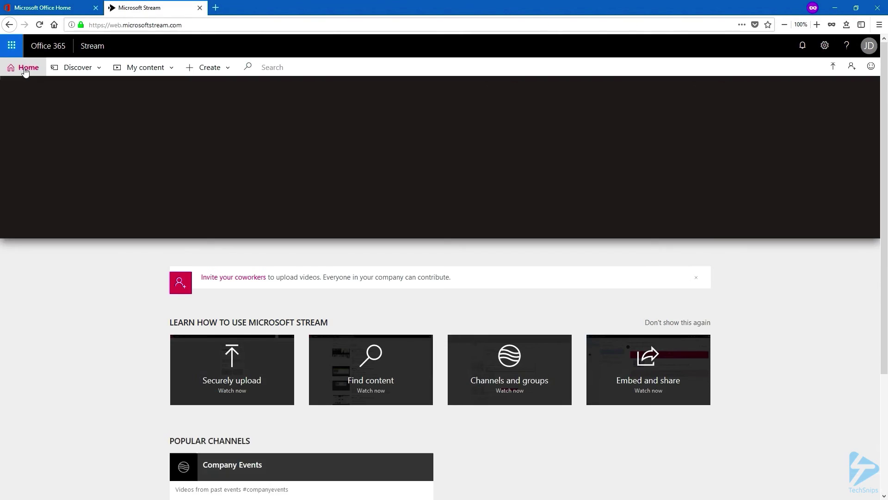
scroll(116, 304, "down", 3)
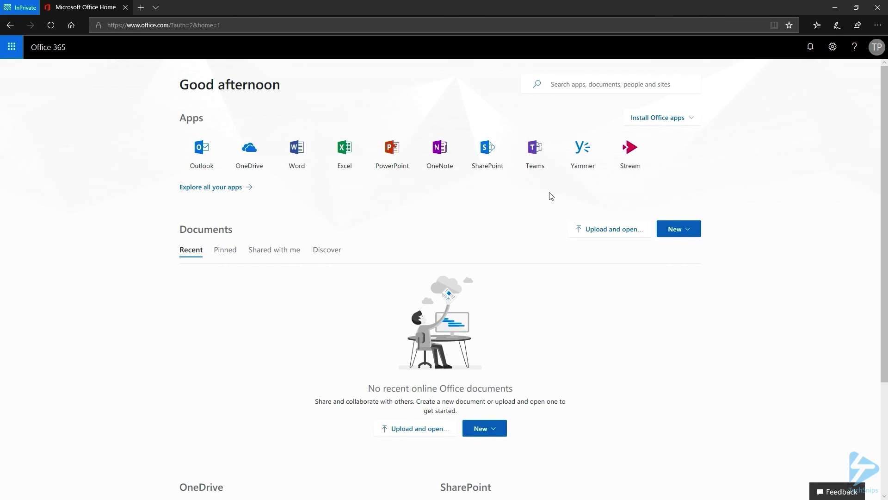
left_click(638, 167)
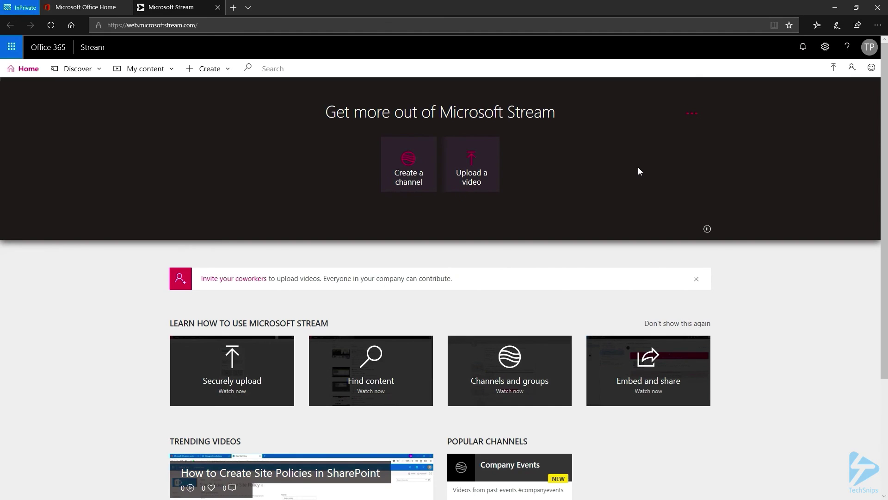
scroll(98, 360, "down", 3)
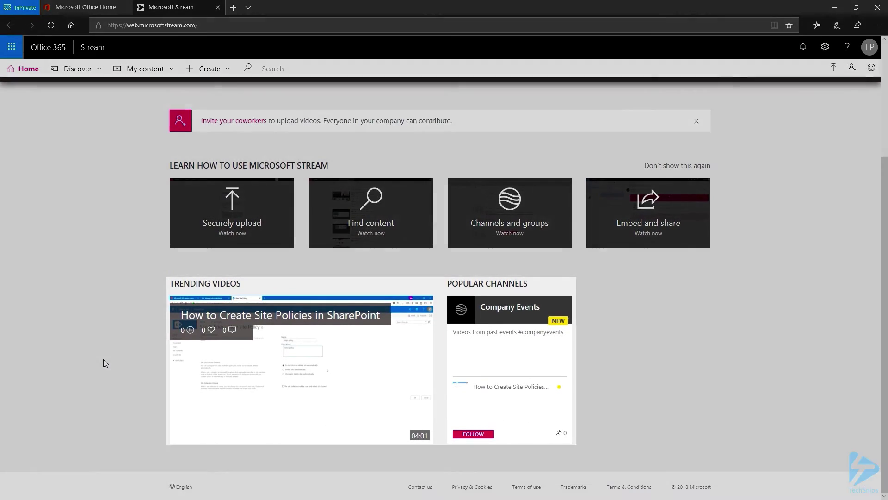